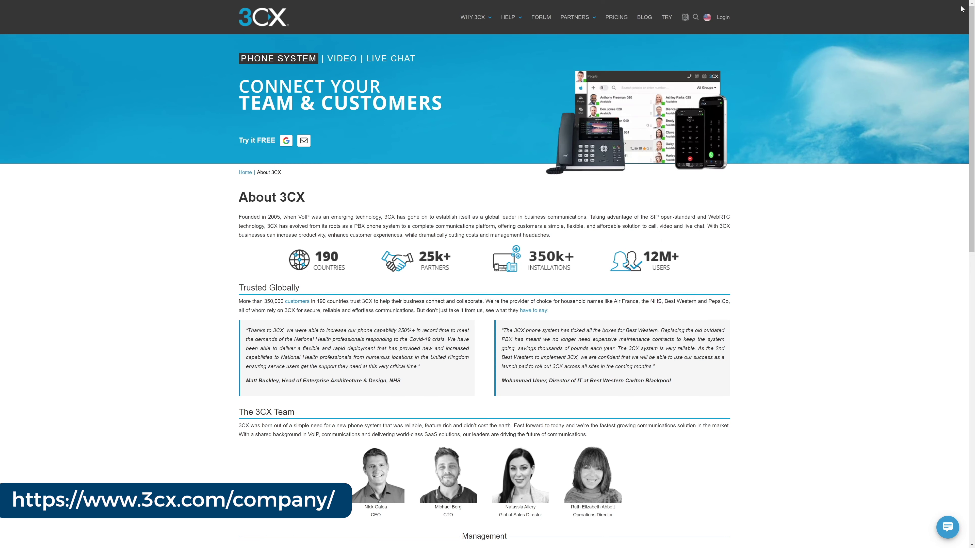
Step: Examine the About 3CX page, covering the company figures, team, industry awards, global presence and free sign-up offer
scroll(962, 8, down, 2)
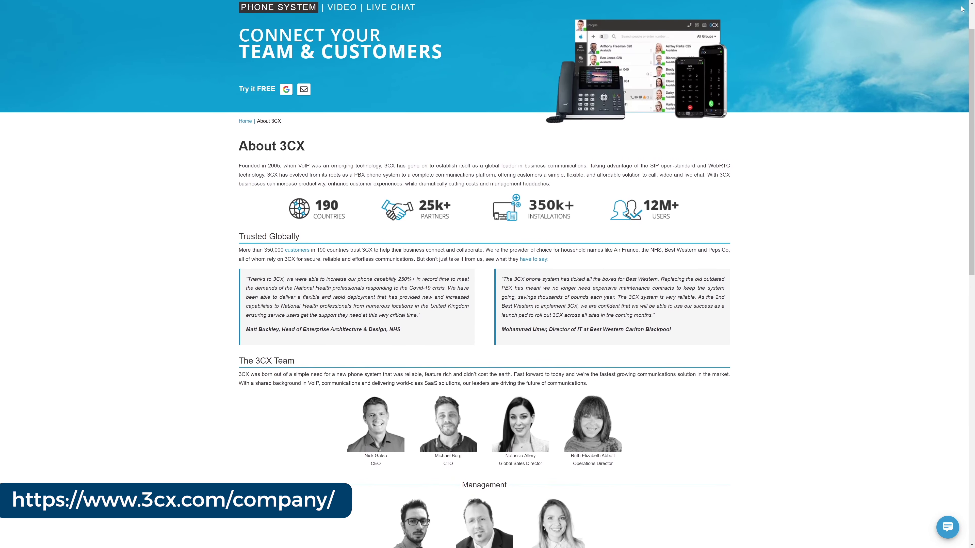
scroll(961, 9, down, 2)
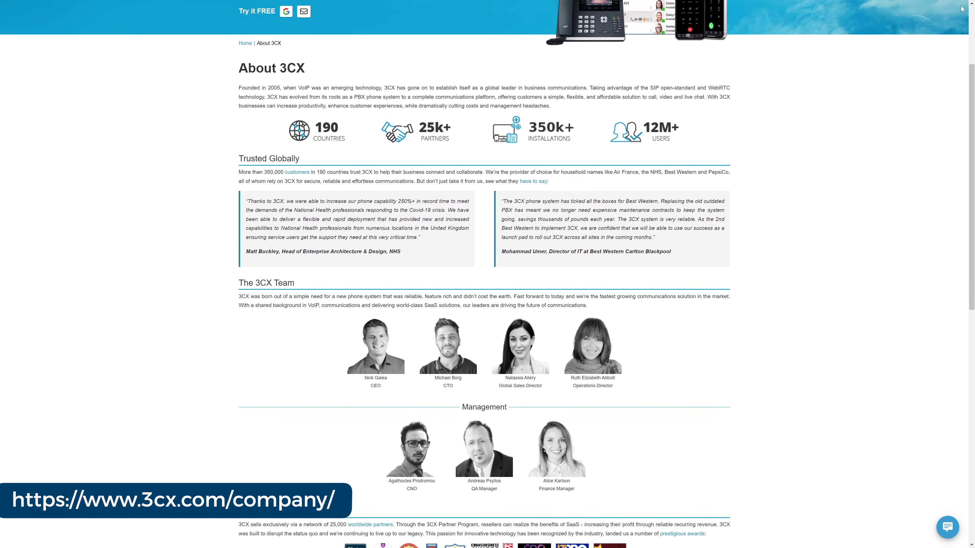
scroll(961, 8, down, 2)
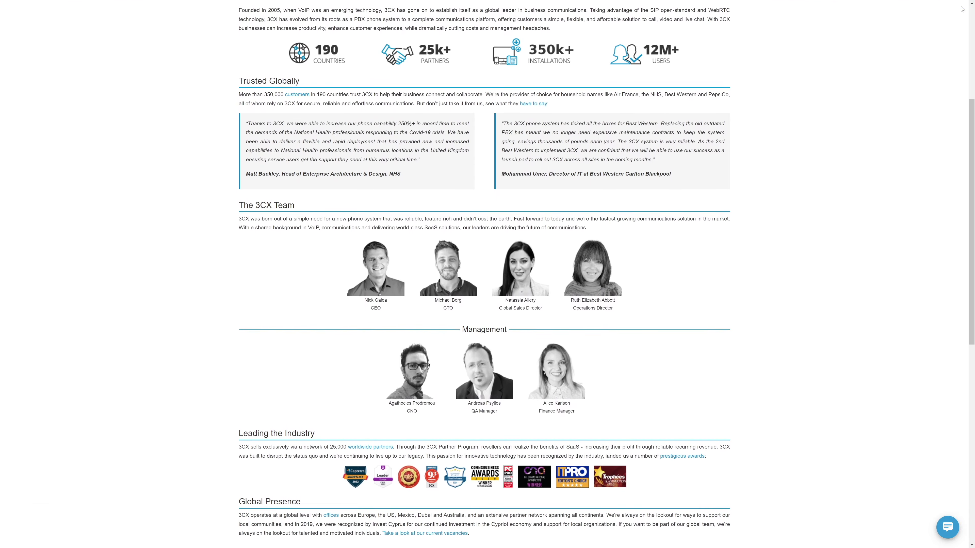
scroll(962, 8, down, 2)
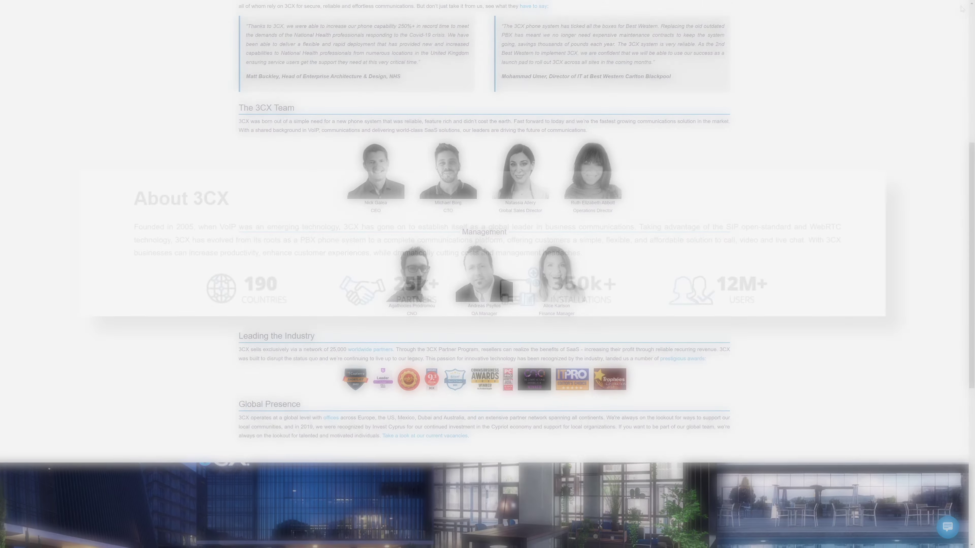
scroll(961, 9, down, 2)
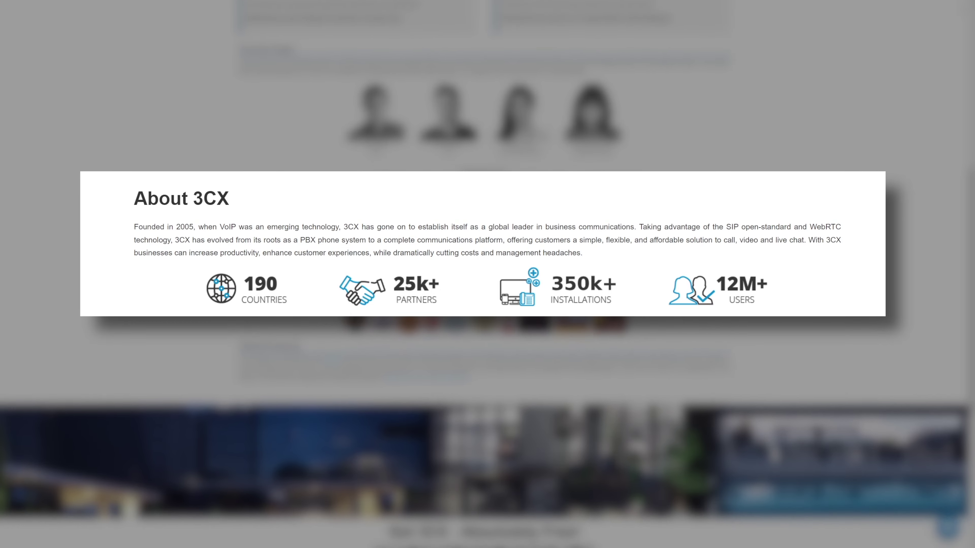
scroll(487, 423, down, 2)
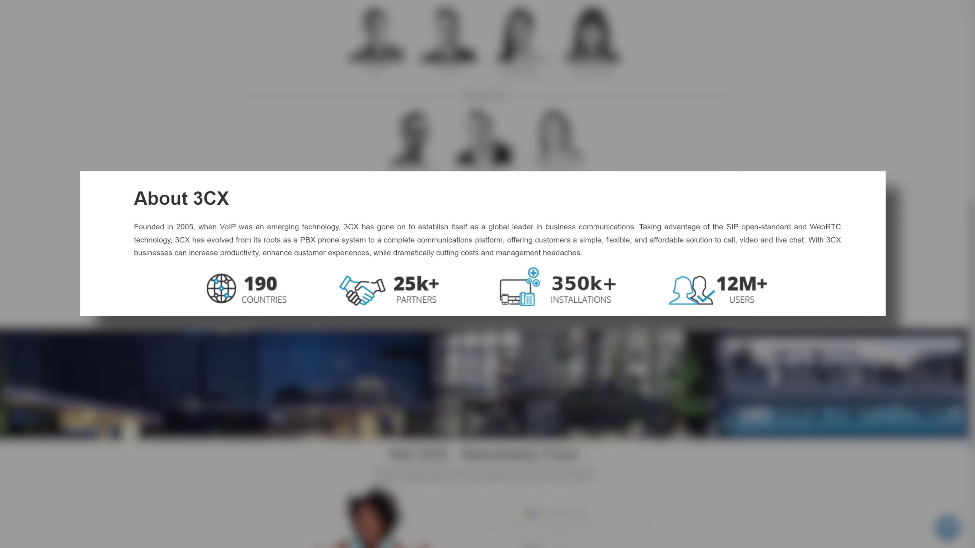
scroll(968, 2, down, 3)
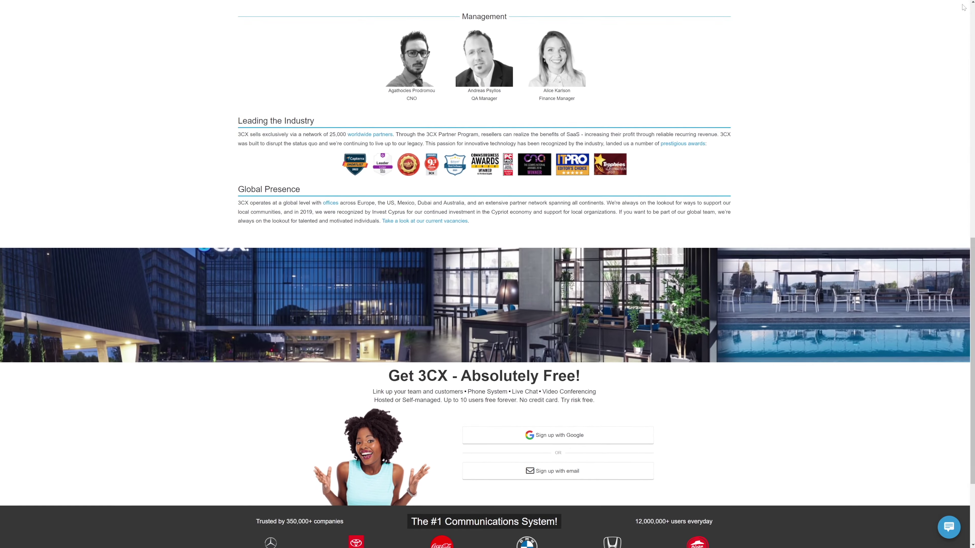
scroll(968, 2, down, 3)
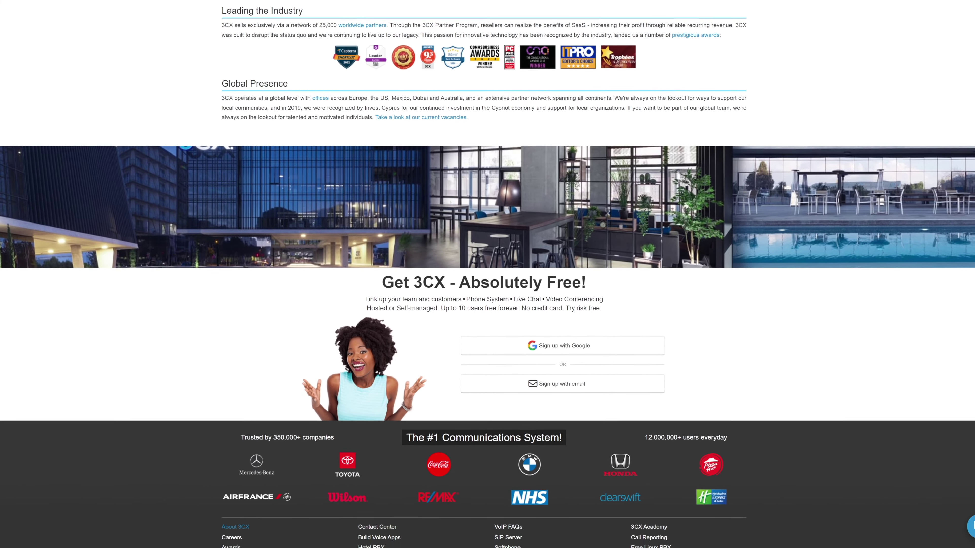
scroll(488, 275, down, 2)
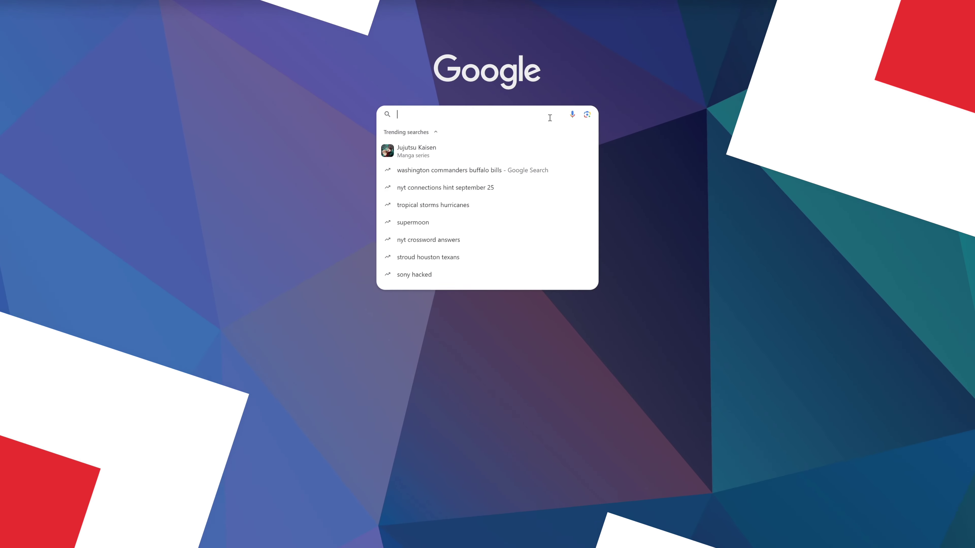
Step: Go to 3cx.com and open its free trial sign-up page
text(3cx.)
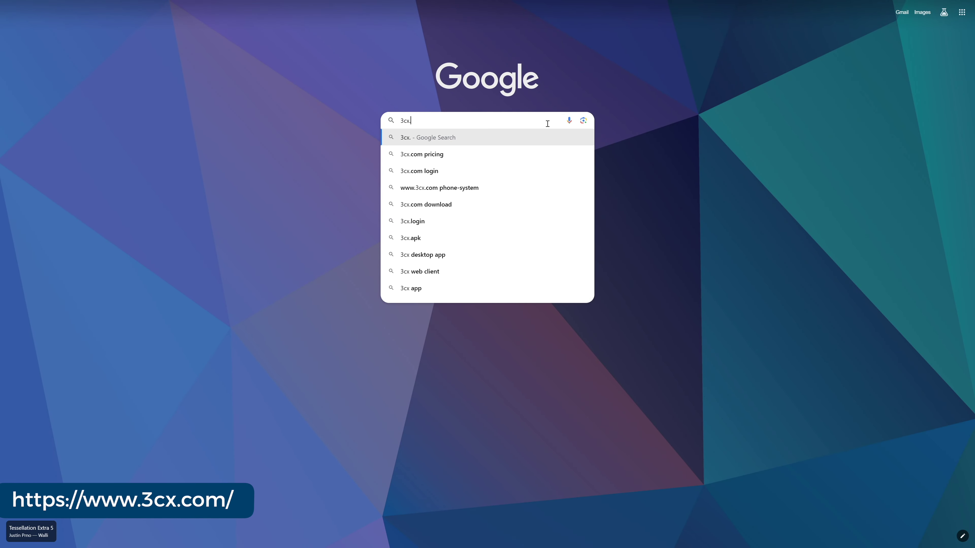
text(com)
key(Return)
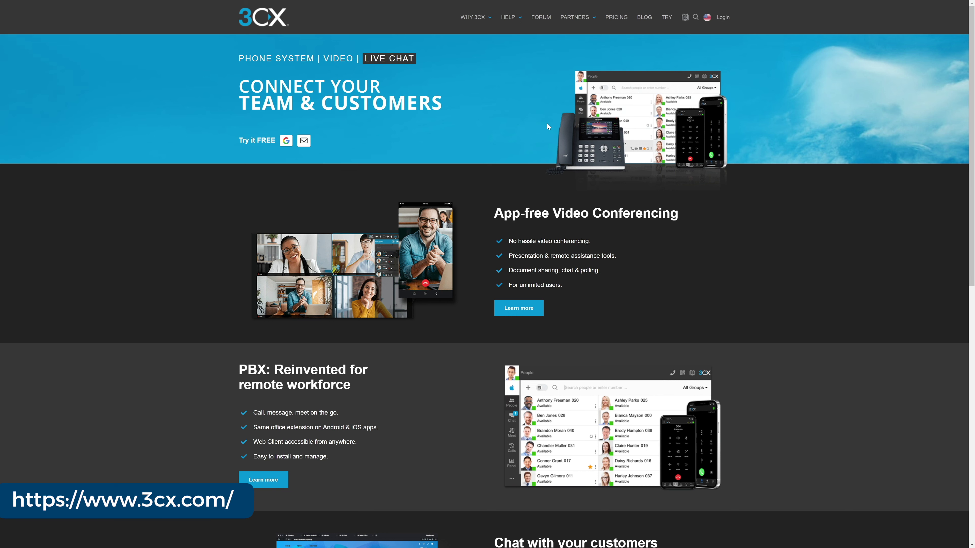
click(667, 18)
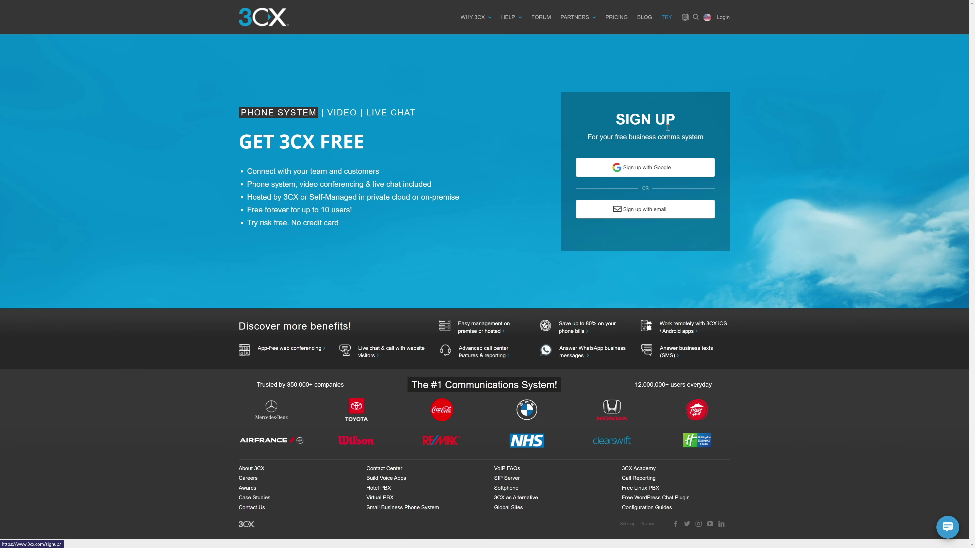
Step: Sign up with Google, submitting the account's e-mail address and password
click(671, 170)
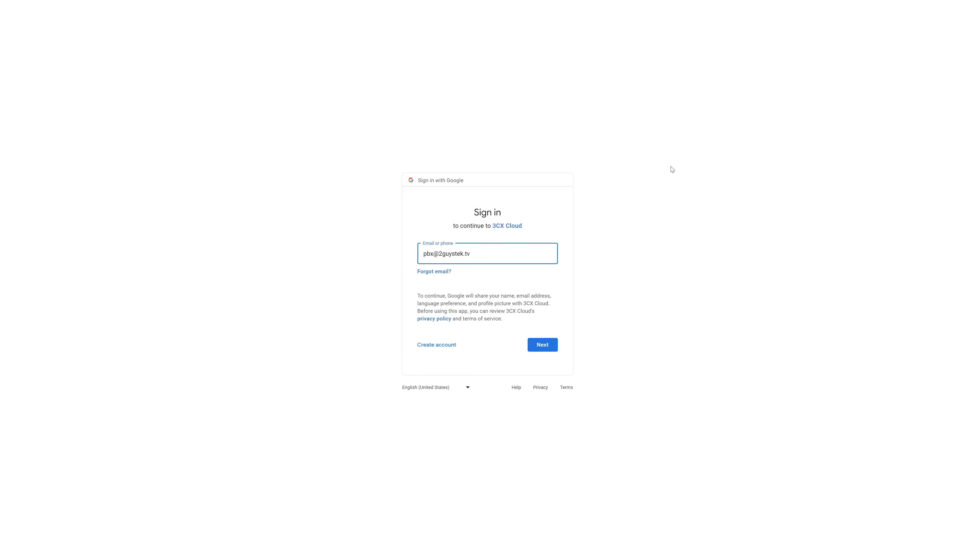
key(Return)
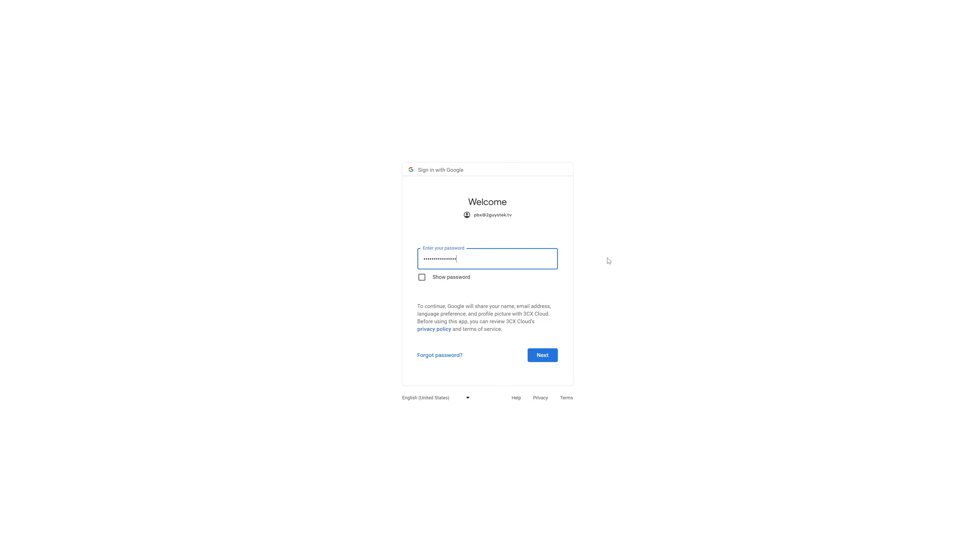
click(542, 356)
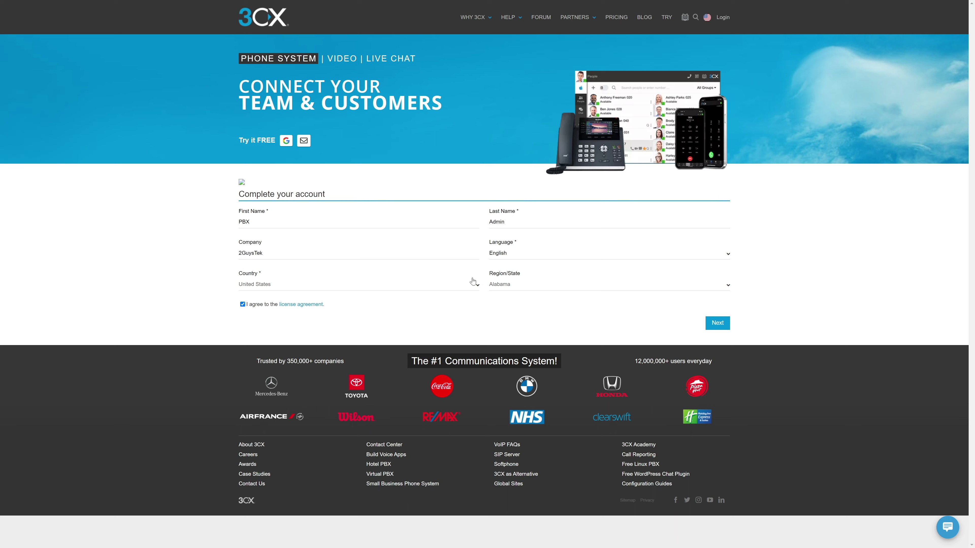
Step: Set the account's Region/State to Oregon and submit the completed account details
click(500, 288)
text(Oregon)
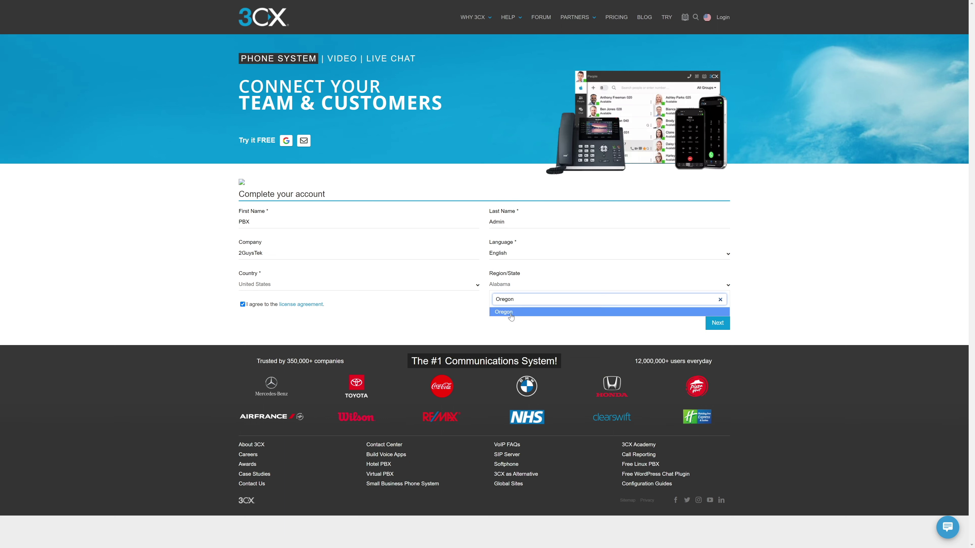
click(512, 313)
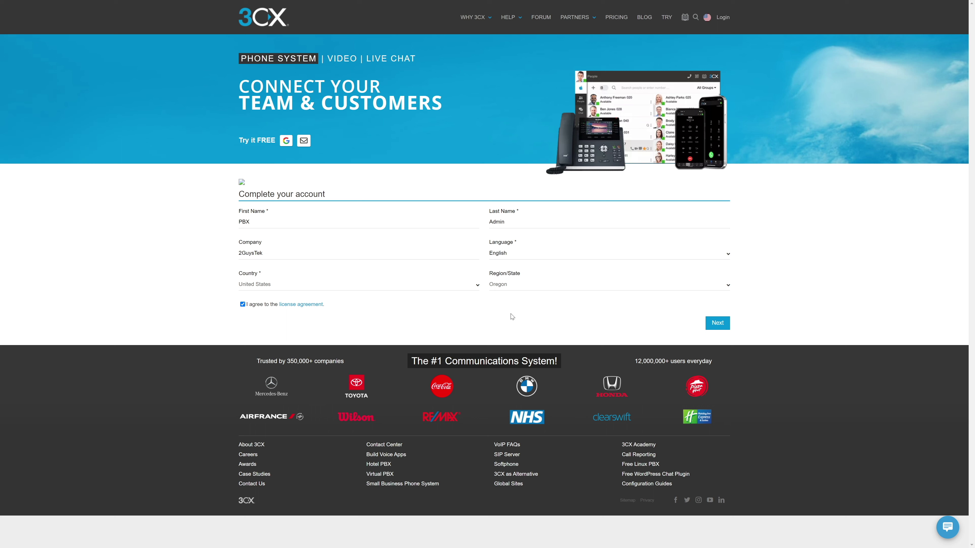
click(709, 327)
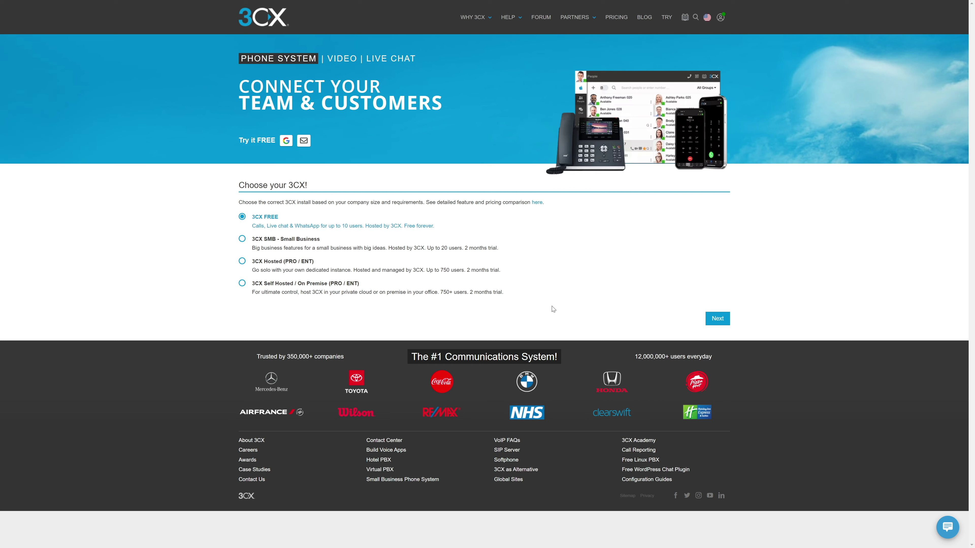
Step: Continue with the 3CX FREE plan and log in to the new system's web client
click(707, 324)
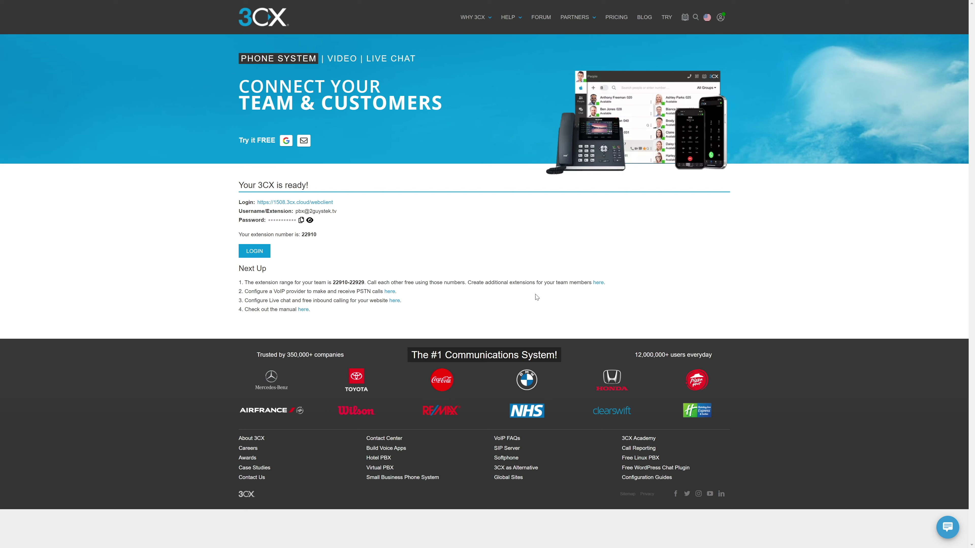
click(262, 252)
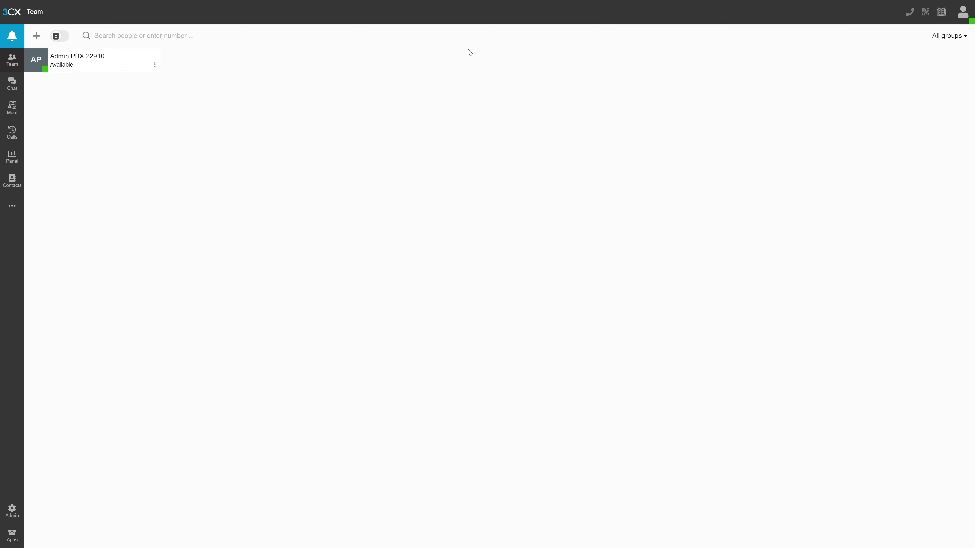
Step: View the Chat page, then open Meet and allow the site to use the camera and microphone
click(9, 85)
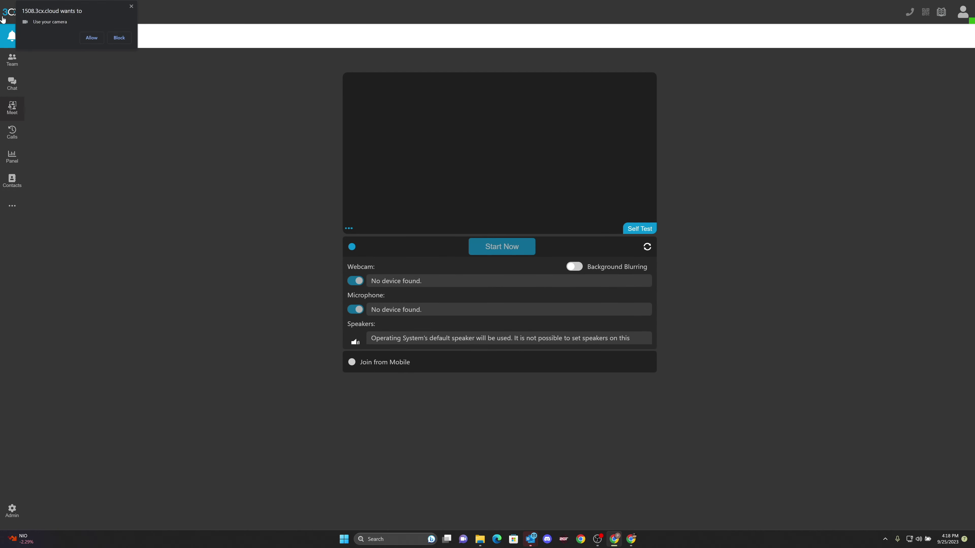
click(96, 37)
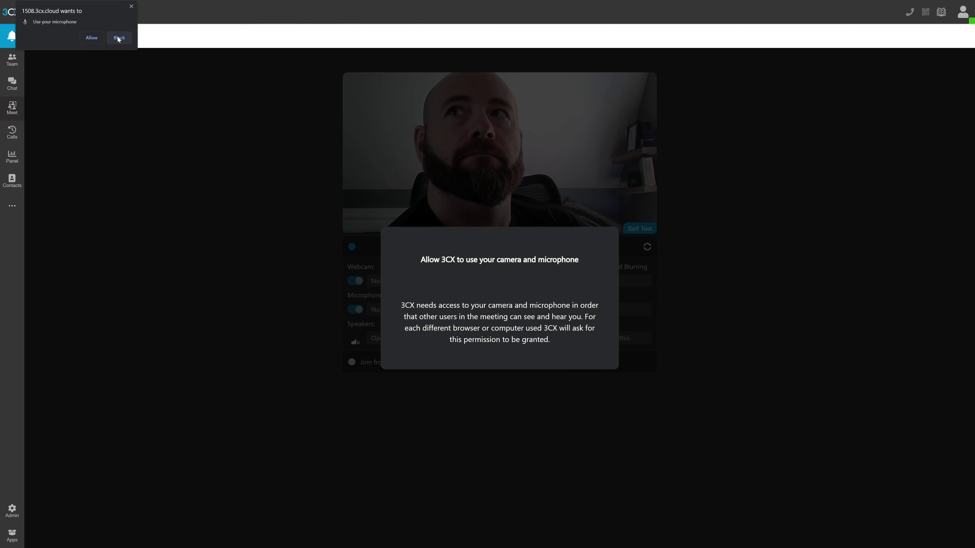
click(94, 37)
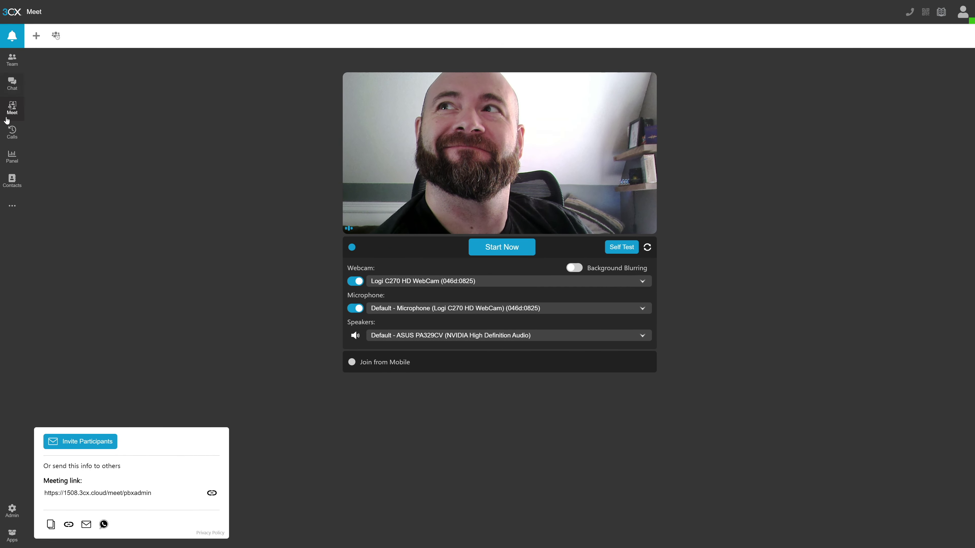
Step: Look through the Calls, Panel, Contacts and Voicemail pages of the web client
click(11, 132)
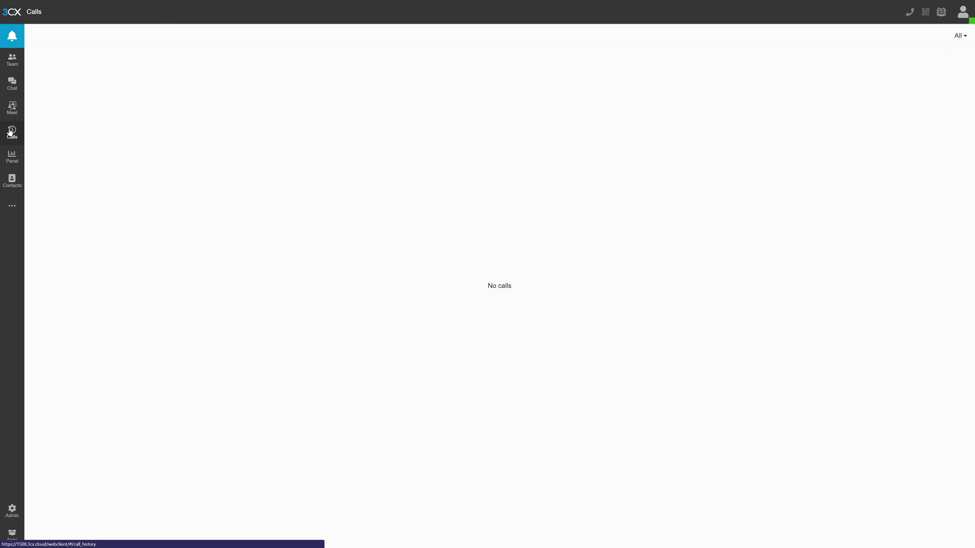
click(17, 157)
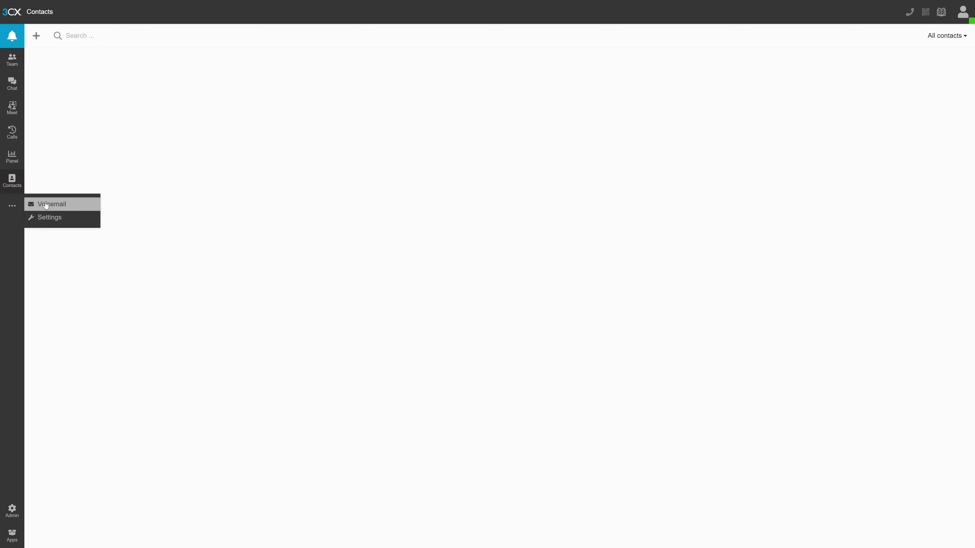
click(46, 205)
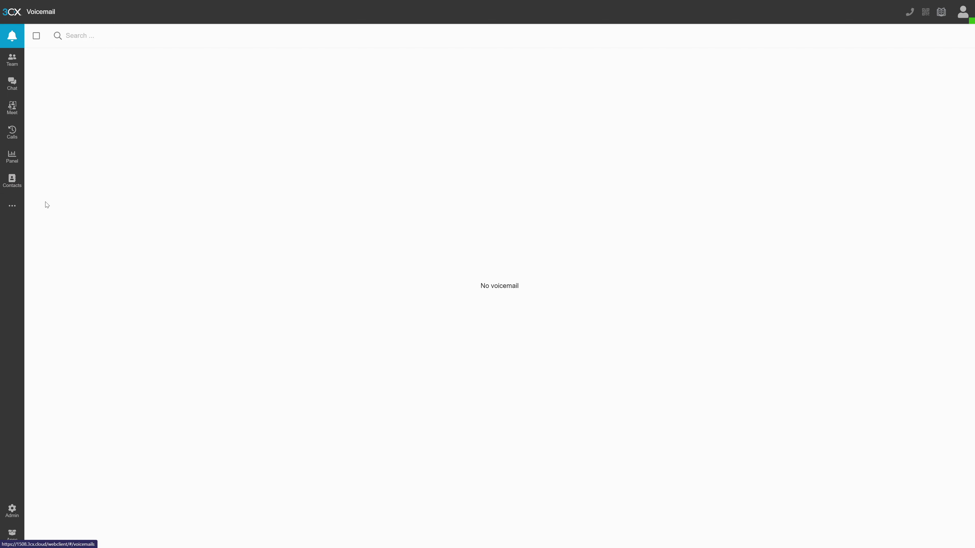
Step: Review the user settings, including the Chat, Audio/Video, Call Forwarding, Greetings, Integration and BLF pages
click(13, 207)
click(31, 220)
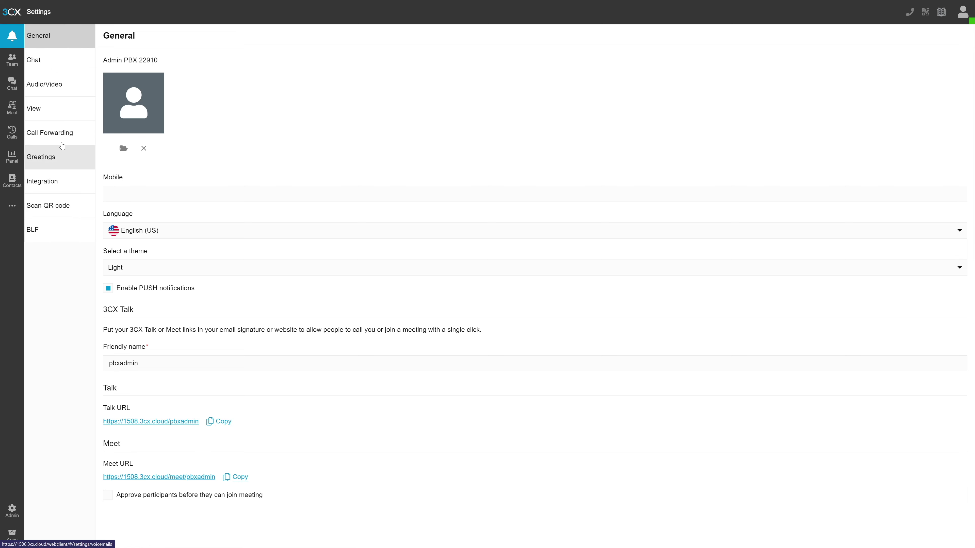
click(77, 64)
click(75, 83)
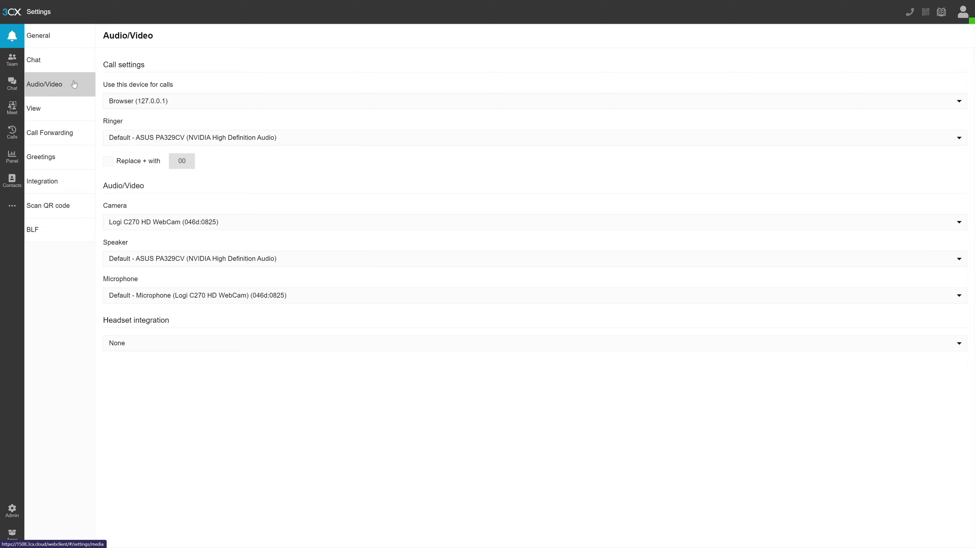
click(65, 132)
click(65, 157)
click(65, 181)
click(53, 229)
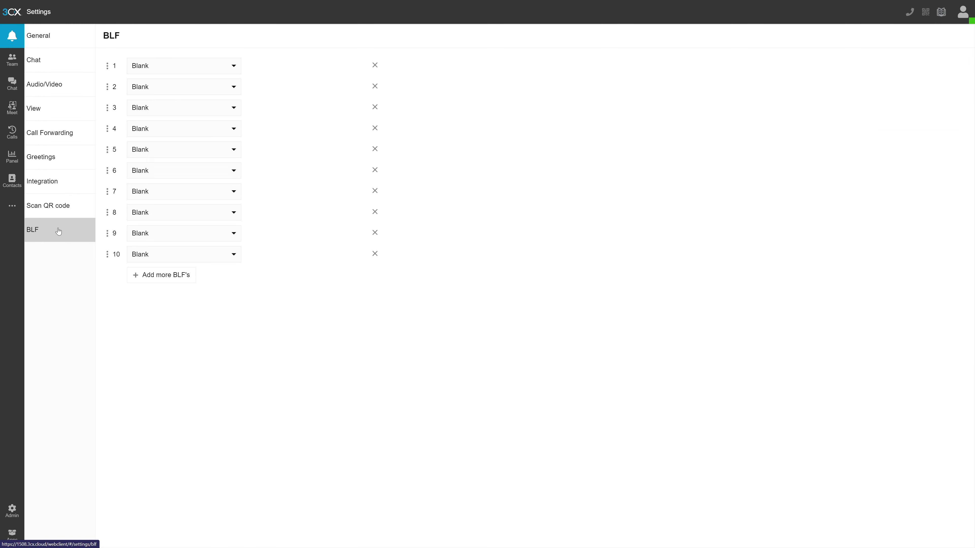
Step: Open the Admin Console's Voice & chat section and start adding a trunk
click(13, 511)
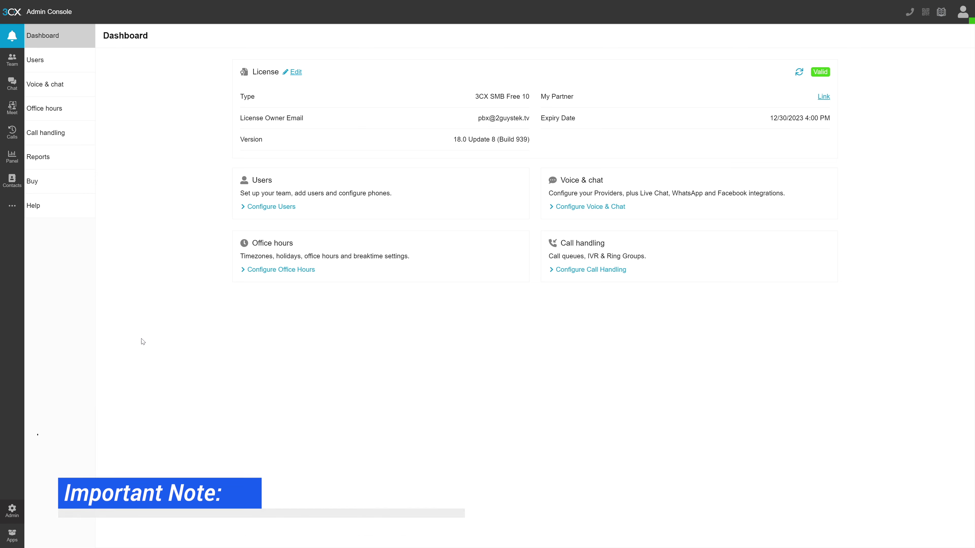
click(70, 84)
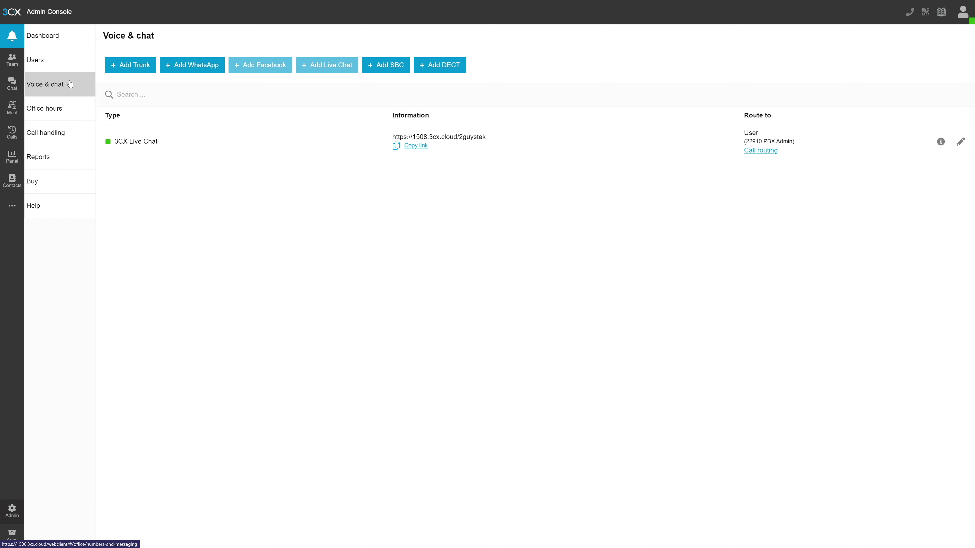
click(114, 67)
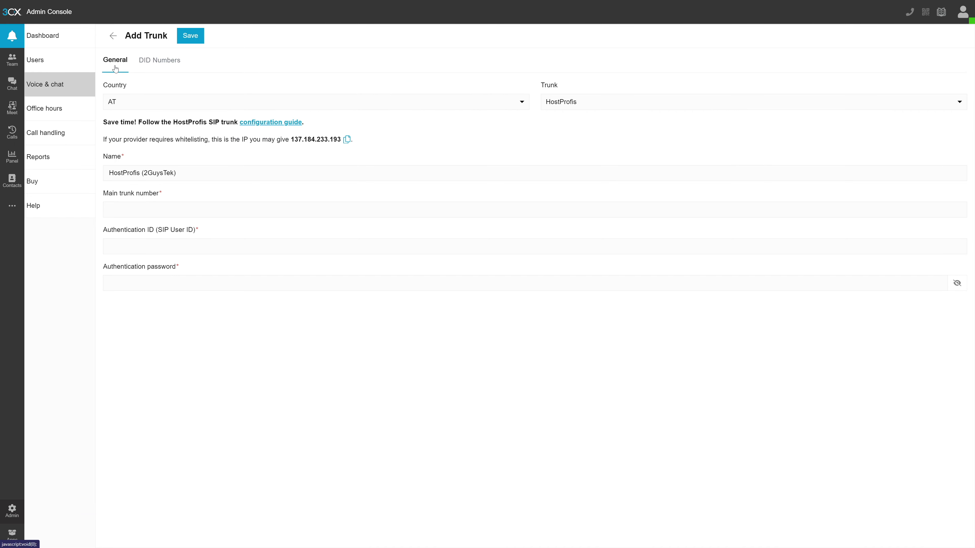
Step: Set the new trunk's country to US and review the preferred and supported providers offered for it
click(120, 100)
text(us)
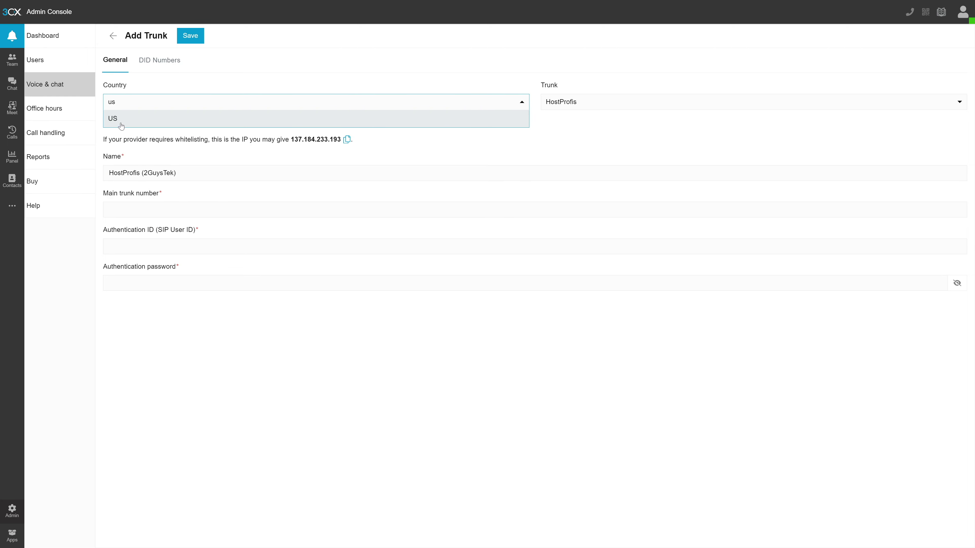
click(121, 119)
click(607, 108)
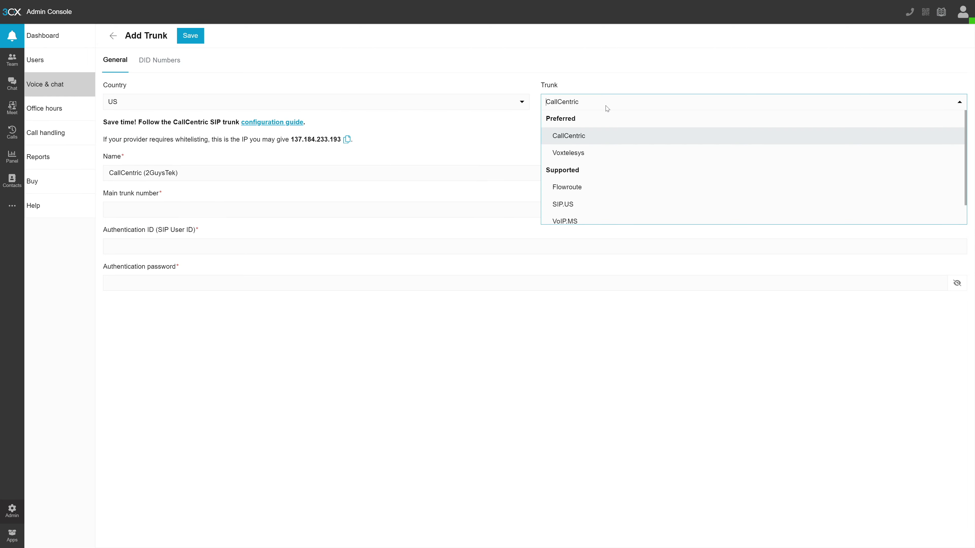
scroll(603, 156, down, 2)
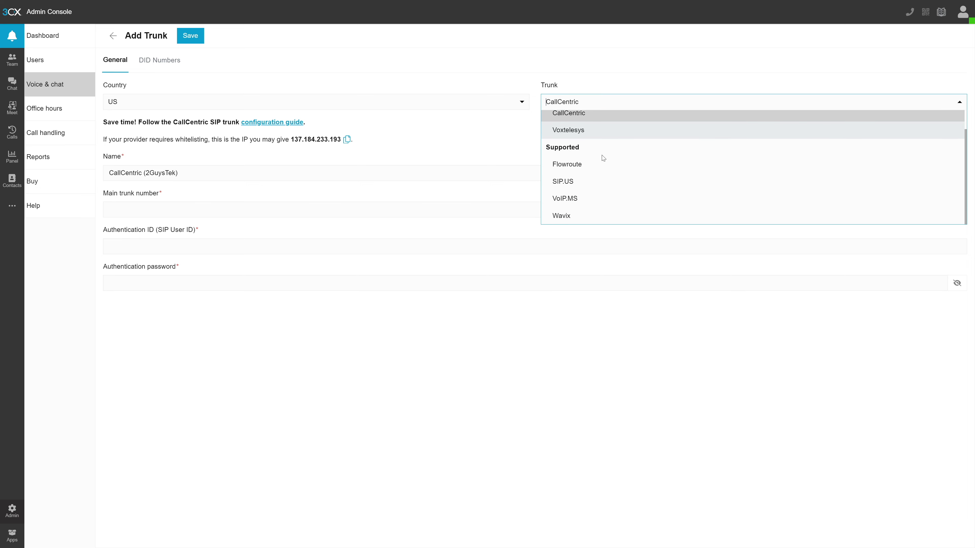
scroll(603, 161, up, 2)
click(505, 146)
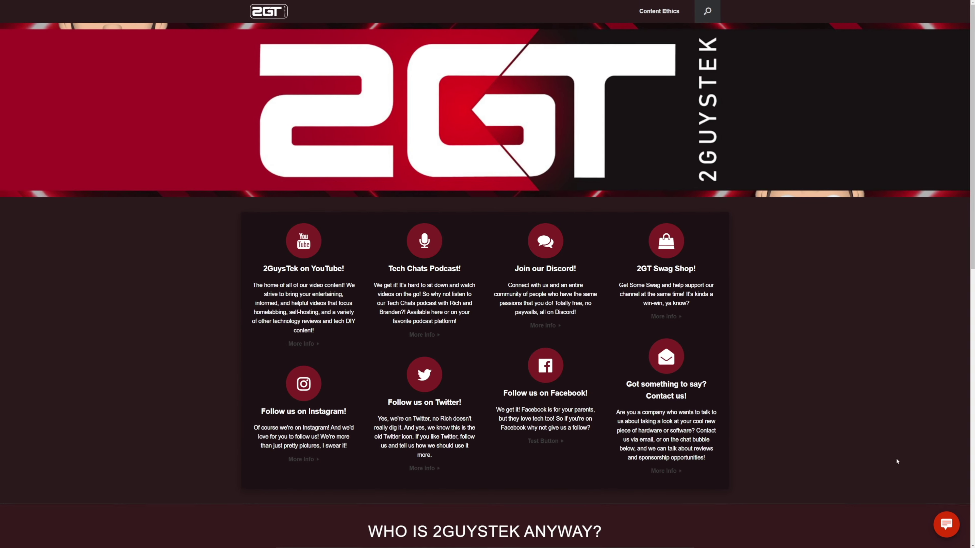
Step: On the 2GuysTek website, open the live chat and send "Hi 2GT! I love your videos, and want to work with you!"
click(939, 526)
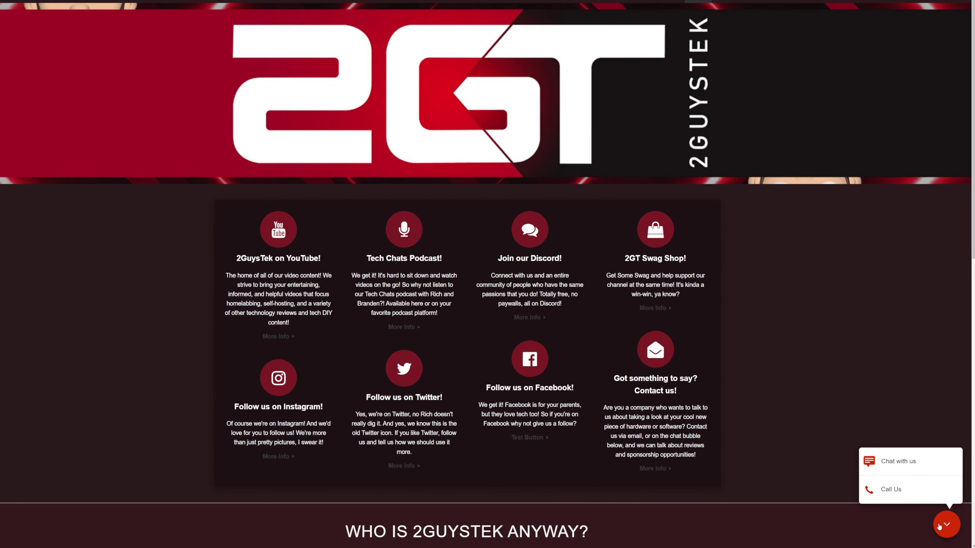
click(898, 461)
click(884, 490)
text(Hi)
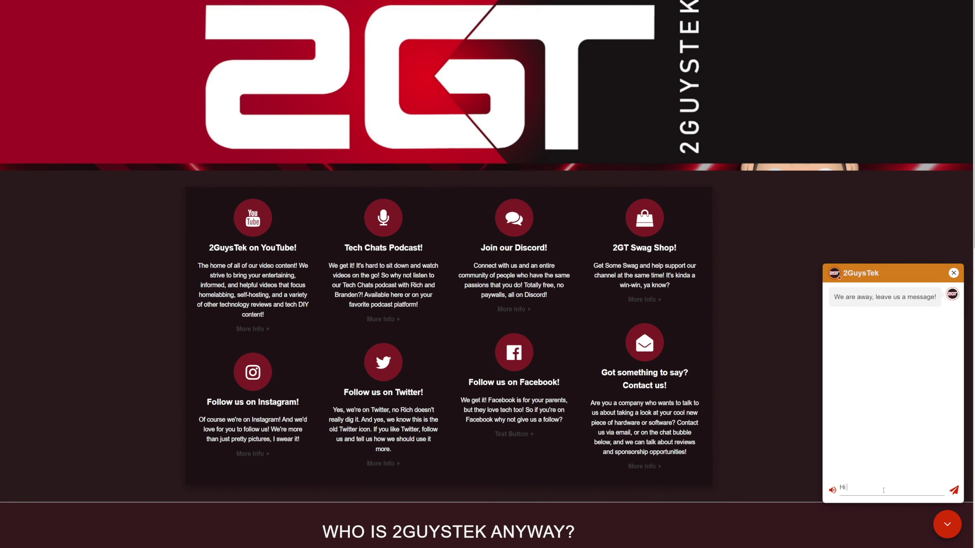
text( 2GT! I love your videos, and want to work)
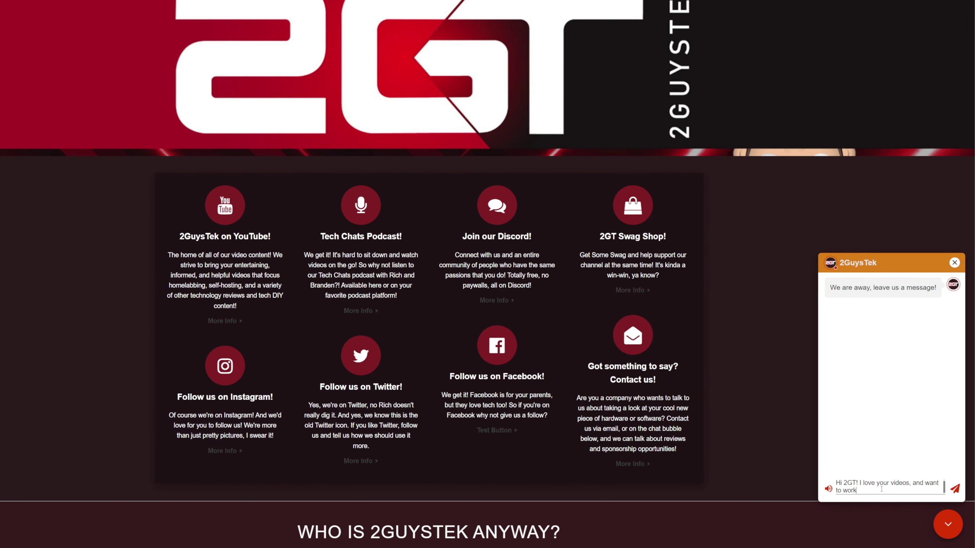
text( with you!)
key(Return)
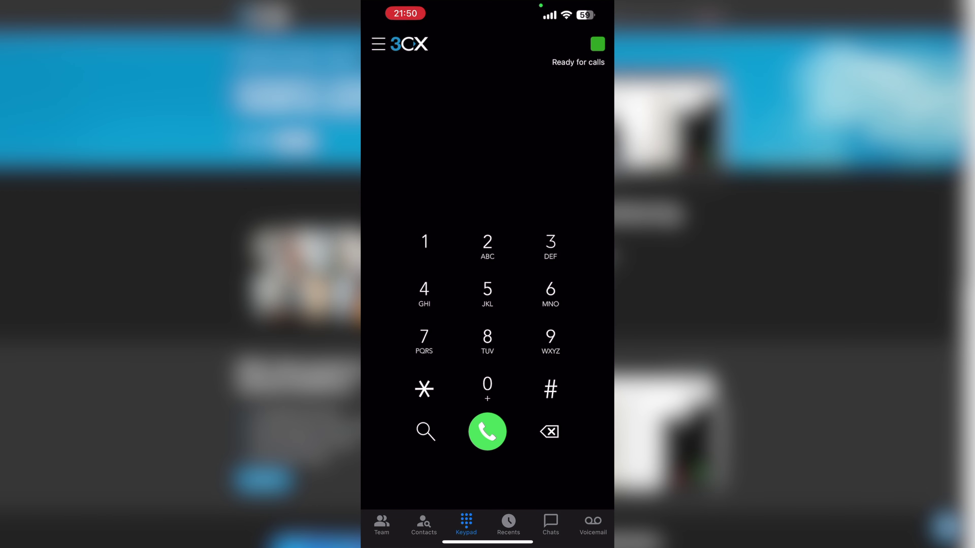
Step: In the 3CX mobile app, look through the Team and Recents pages and return to the keypad
click(381, 523)
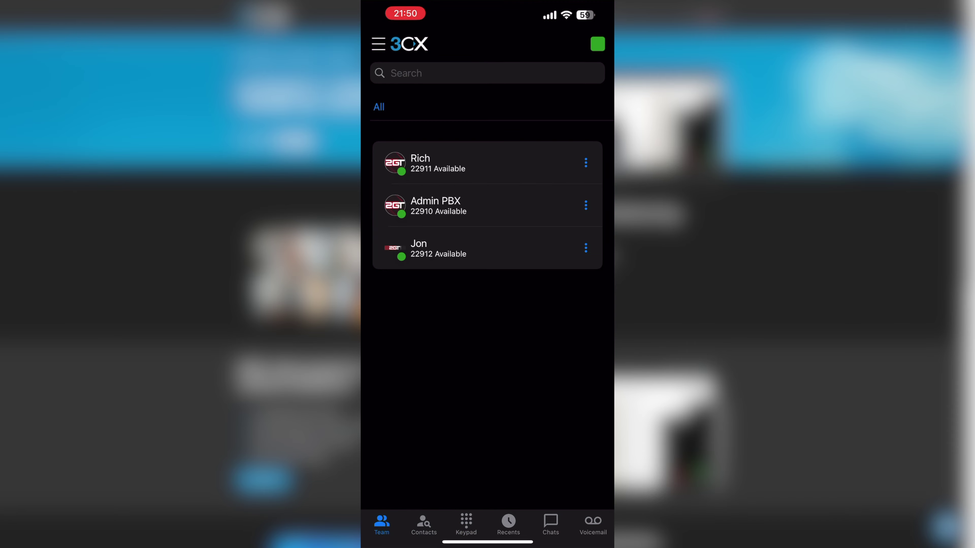
click(508, 523)
click(465, 524)
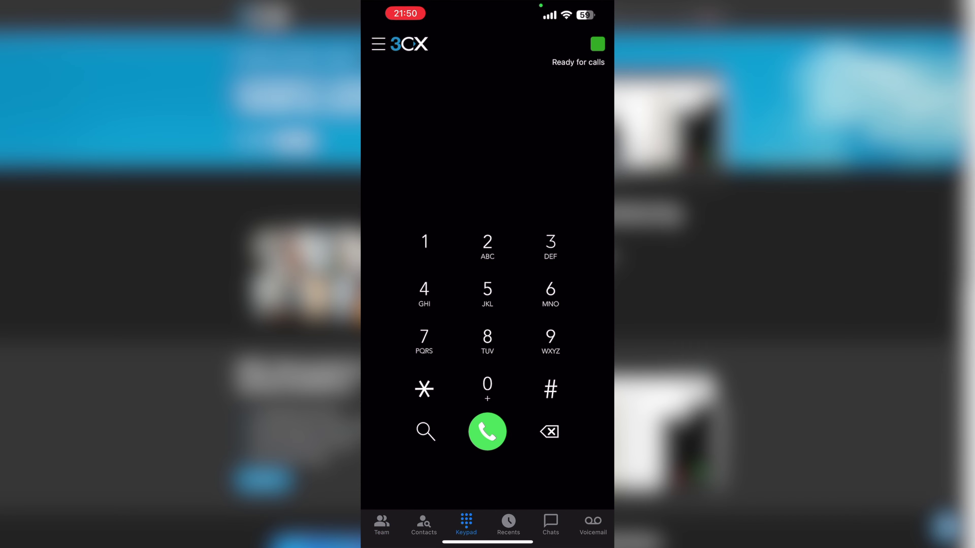